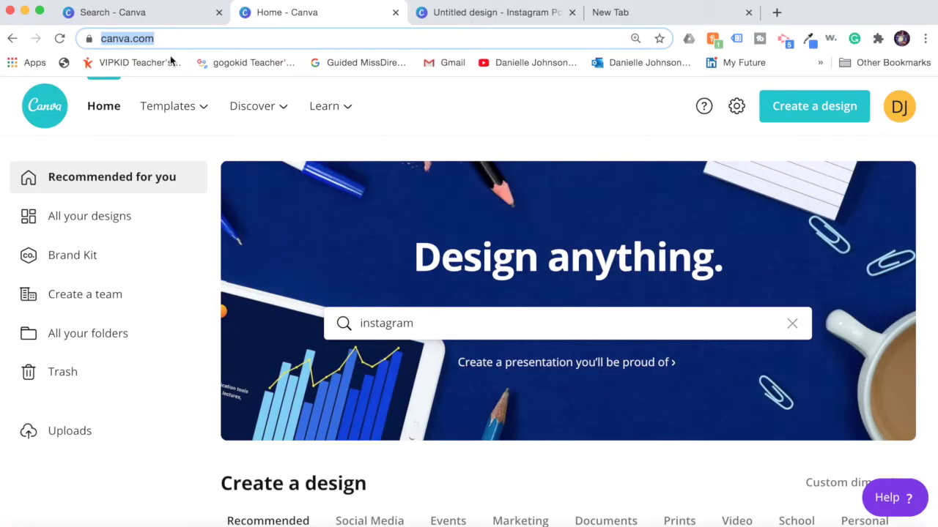
Step: Search 'instagram' and pick Instagram Post from the suggestions to open a blank square design
left_click(158, 39)
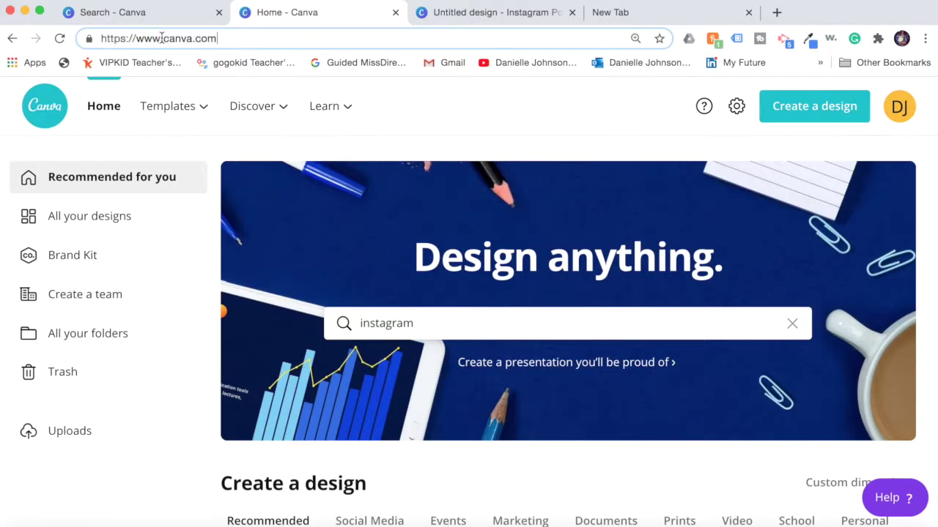
left_click(416, 326)
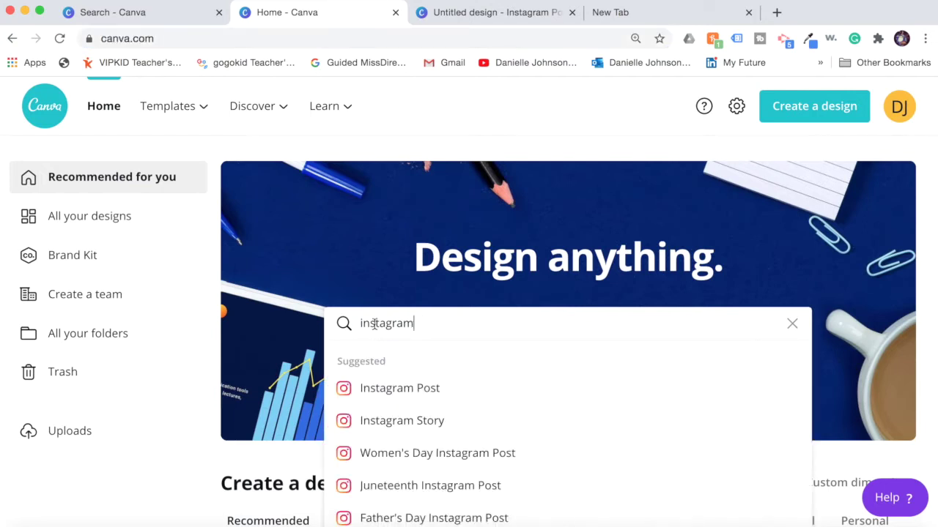
left_click_drag(356, 325, 432, 325)
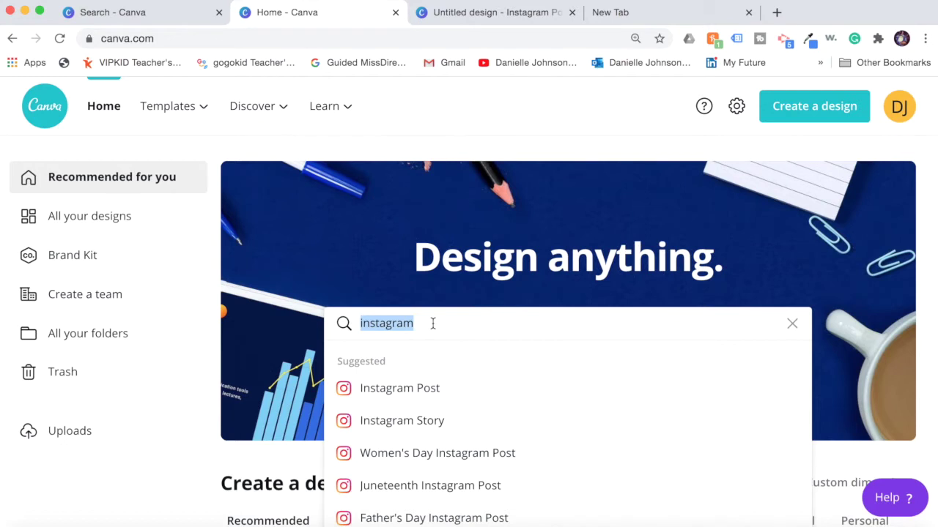
left_click(413, 396)
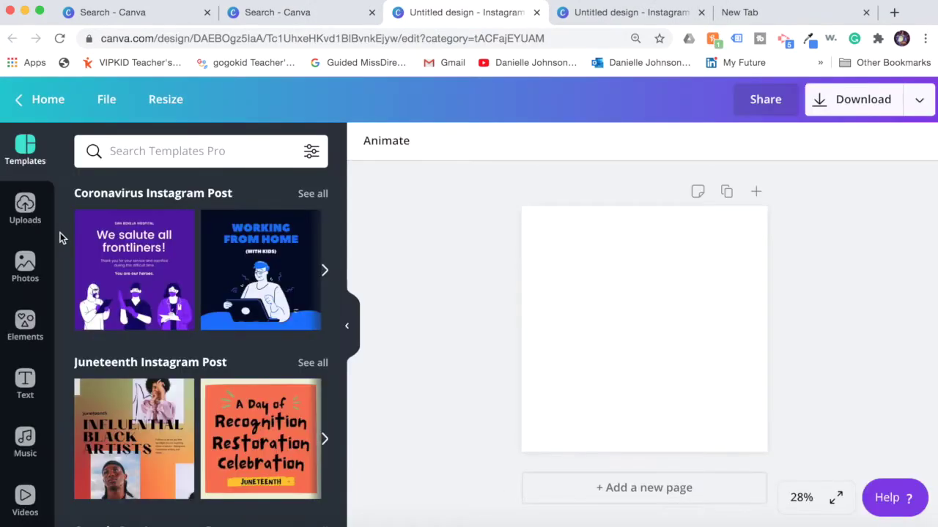
Step: Add the maroon-sweater portrait from Uploads, enlarge and center it, and open its Effects
left_click(26, 208)
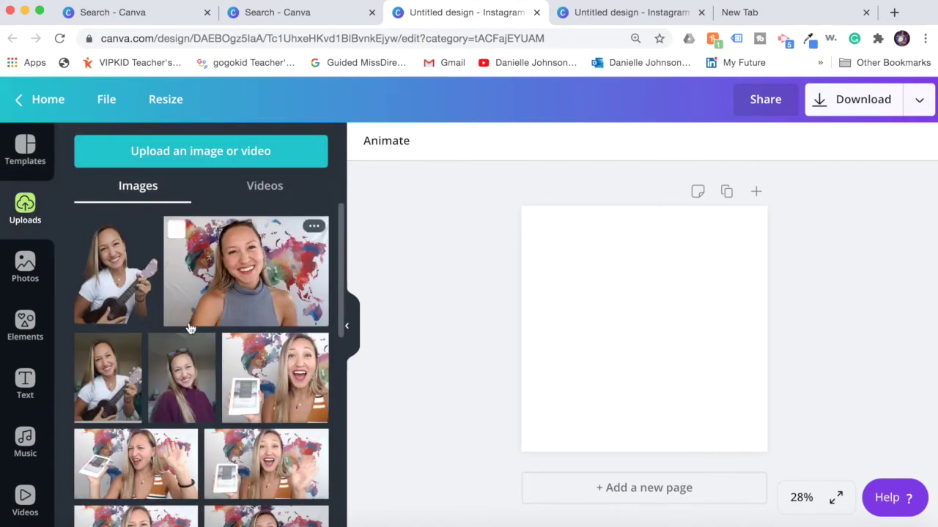
left_click_drag(184, 401, 594, 389)
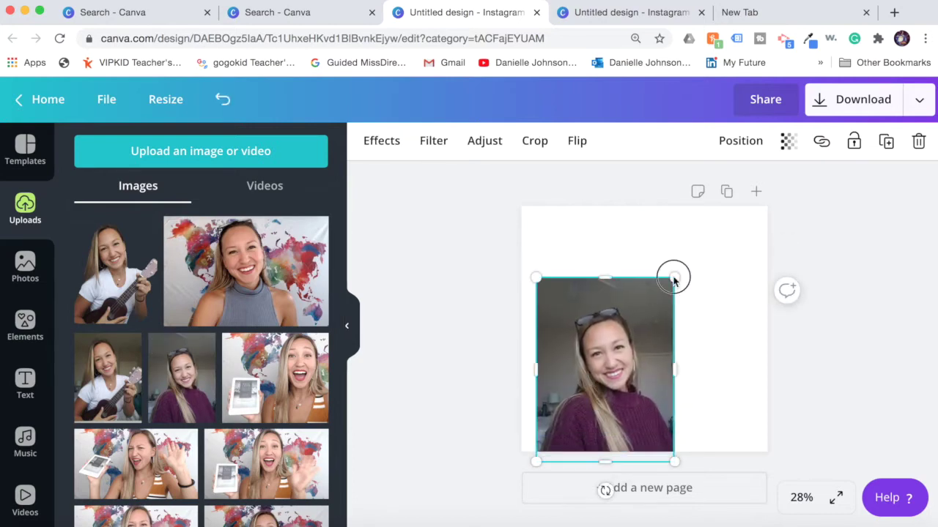
left_click_drag(674, 279, 742, 230)
left_click_drag(629, 375, 669, 366)
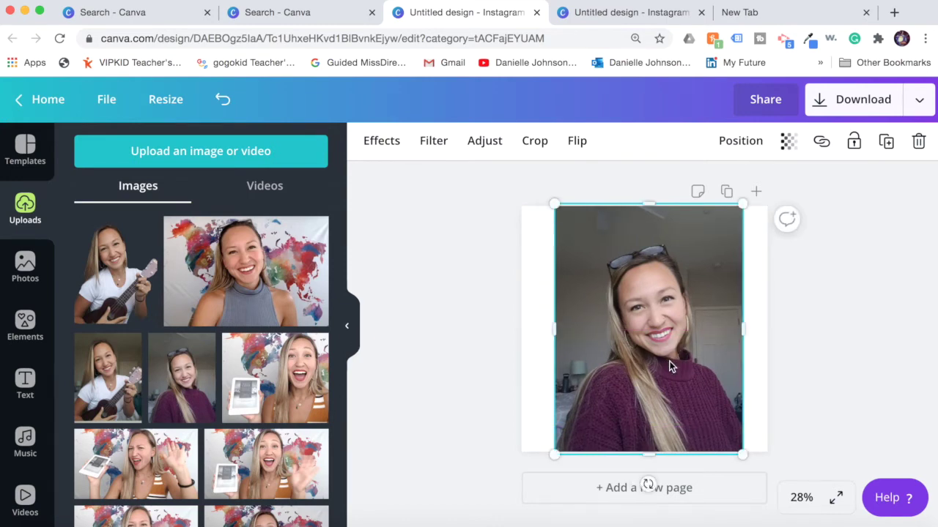
left_click(381, 143)
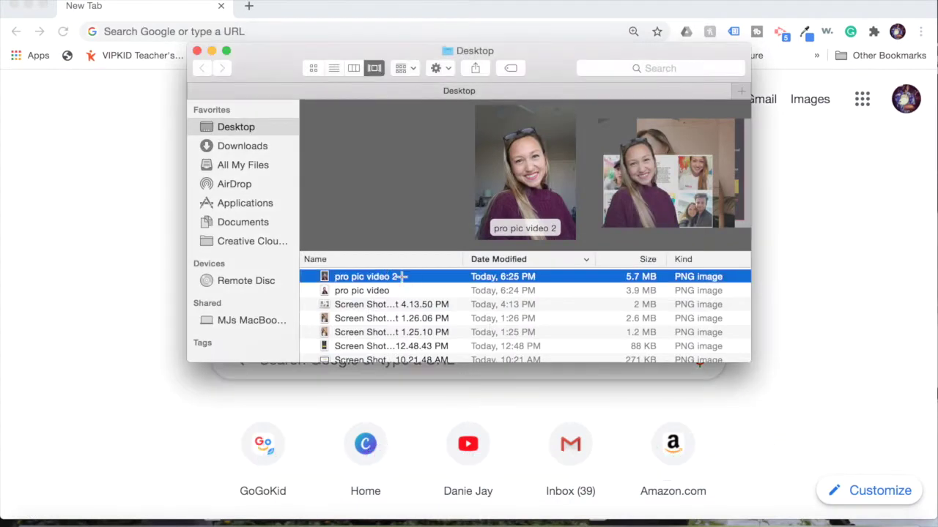
Step: Open pro pic video 2 in Preview and lasso-crop it to the person's outline
double_click(401, 276)
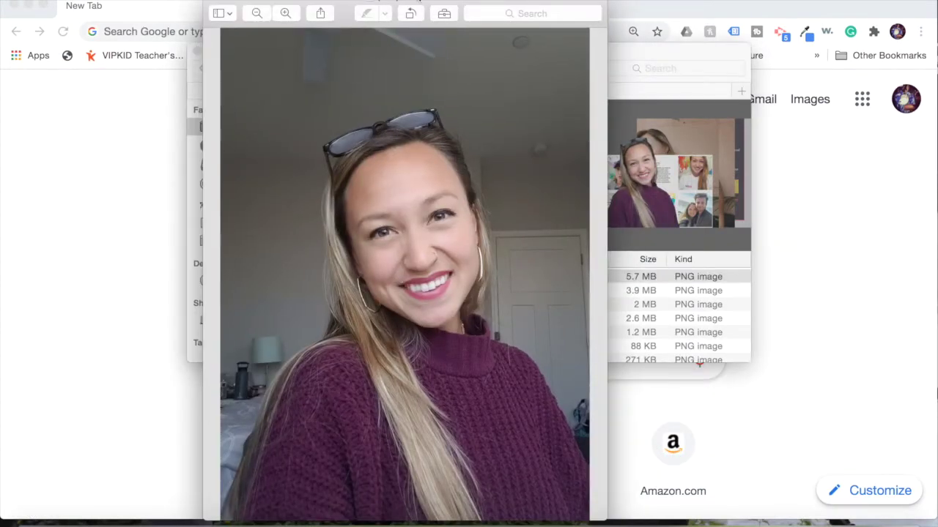
left_click_drag(454, 16, 414, 19)
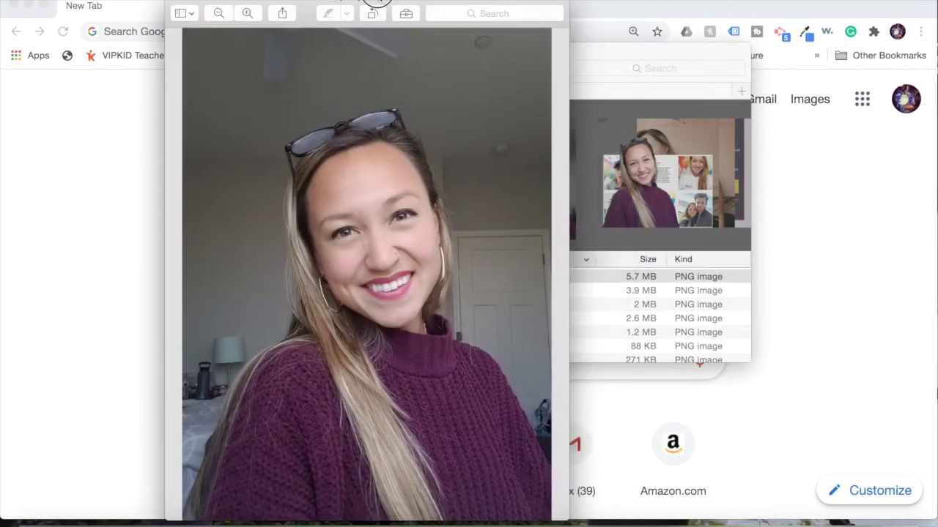
left_click(408, 14)
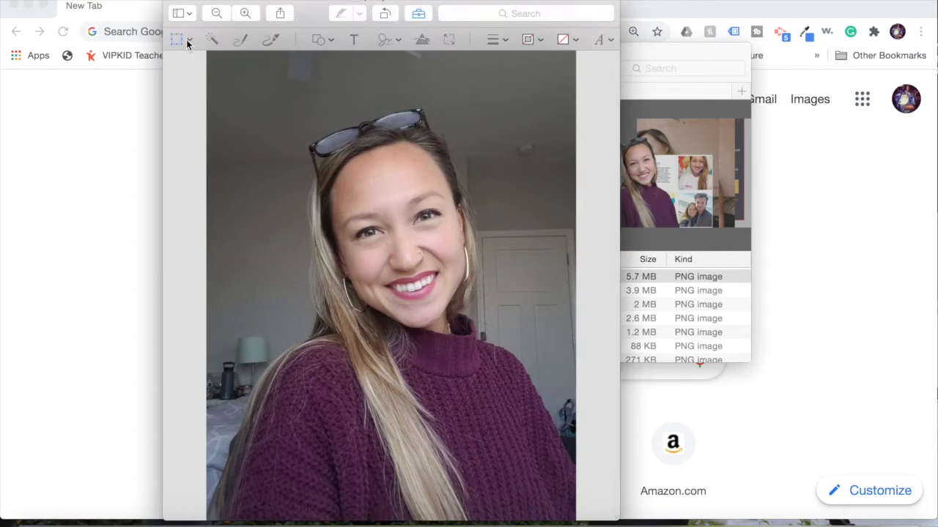
left_click(189, 41)
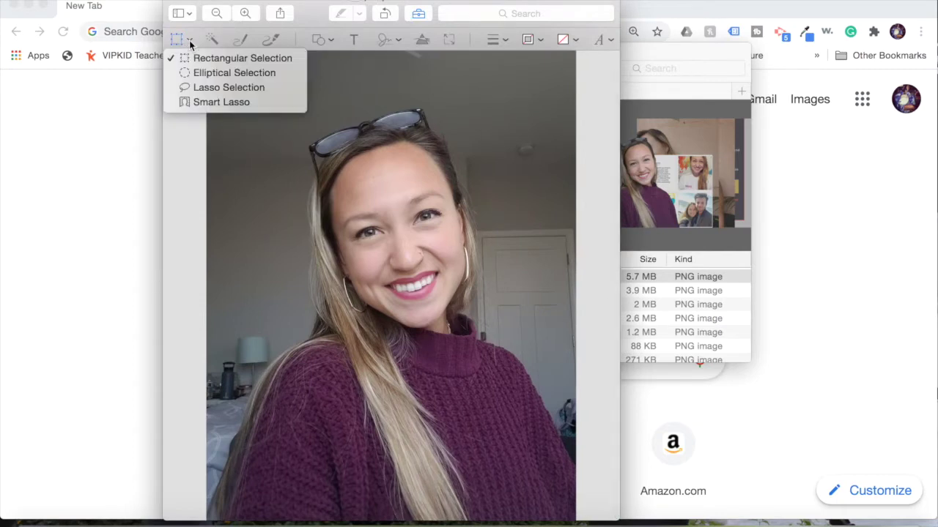
left_click(192, 88)
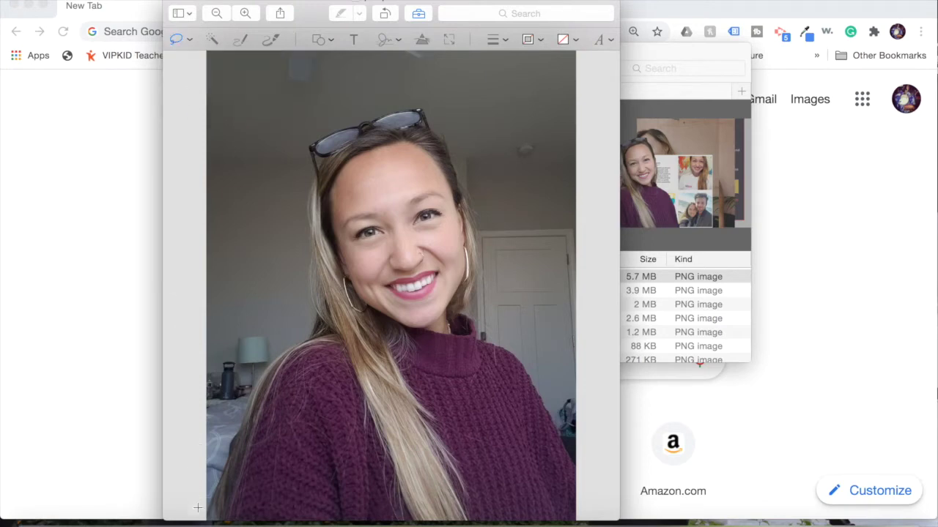
mouse_move(196, 518)
left_mouse_down()
mouse_move(248, 424)
mouse_move(316, 312)
mouse_move(307, 232)
mouse_move(313, 143)
mouse_move(402, 111)
mouse_move(429, 119)
mouse_move(450, 158)
mouse_move(474, 246)
mouse_move(481, 341)
mouse_move(579, 460)
mouse_move(590, 241)
mouse_move(568, 29)
mouse_move(227, 11)
mouse_move(170, 334)
mouse_move(173, 516)
mouse_move(201, 502)
left_mouse_up()
key("super+k")
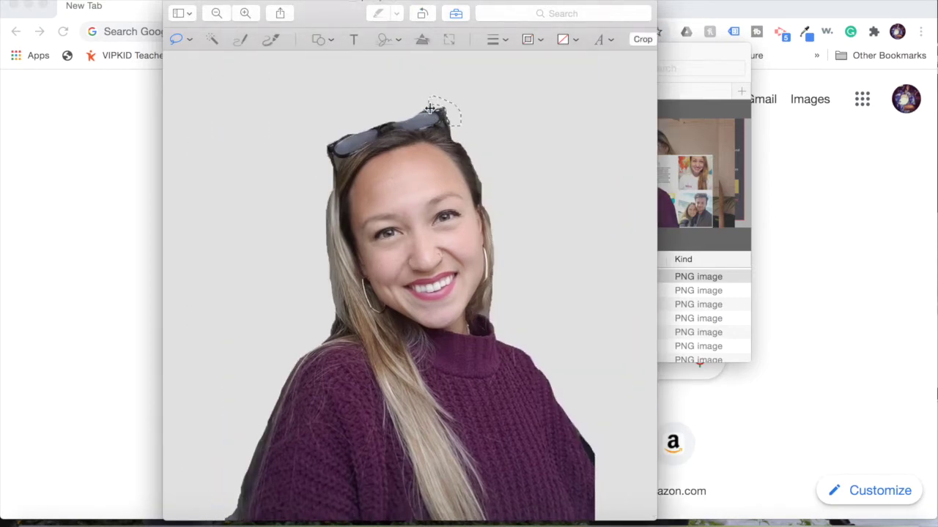
Step: Delete leftover background at both sweater edges, above the glasses, and along the hair's left edge
mouse_move(322, 326)
left_mouse_down()
mouse_move(219, 522)
mouse_move(320, 326)
left_mouse_up()
key("Delete")
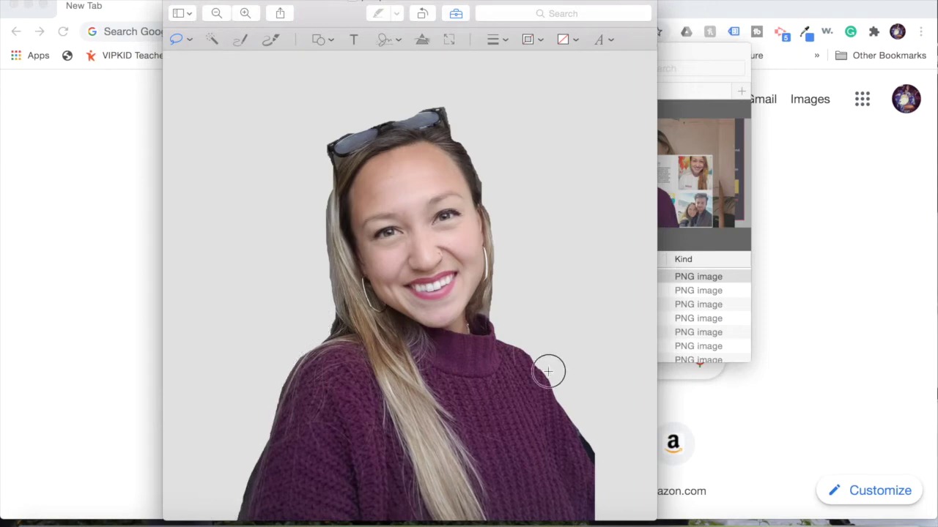
left_click_drag(546, 370, 555, 381)
key("Delete")
mouse_move(451, 129)
left_mouse_down()
mouse_move(459, 77)
mouse_move(457, 137)
mouse_move(442, 103)
mouse_move(443, 122)
mouse_move(484, 180)
mouse_move(433, 100)
left_mouse_up()
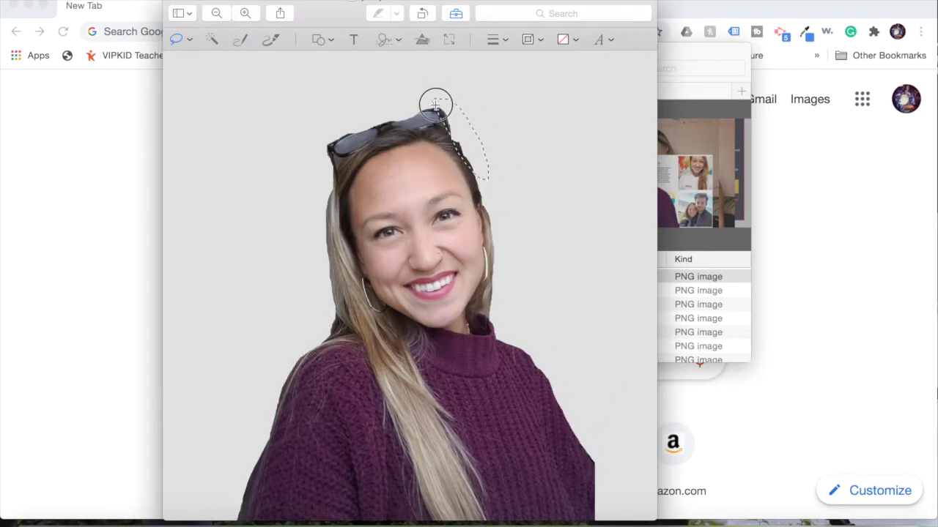
mouse_move(327, 227)
left_mouse_down()
mouse_move(328, 335)
mouse_move(329, 193)
left_mouse_up()
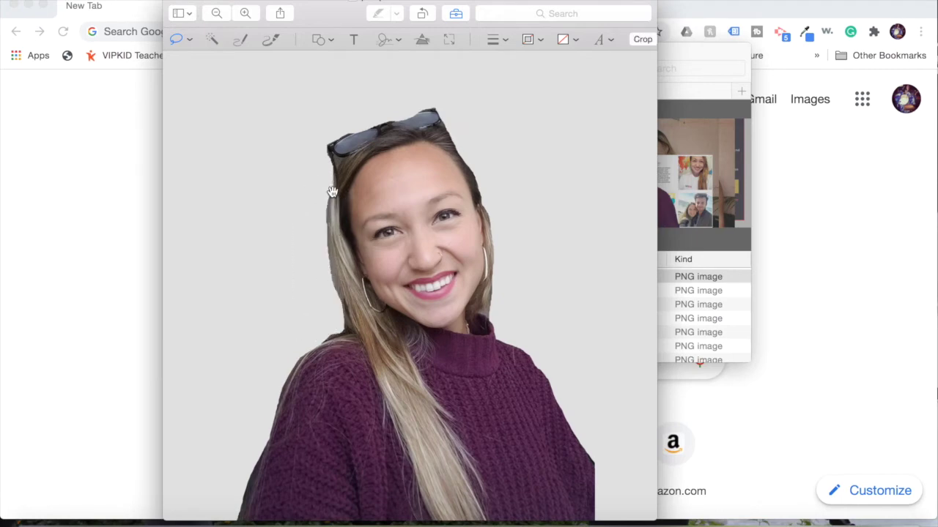
key("Delete")
left_click_drag(330, 265, 315, 266)
key("Delete")
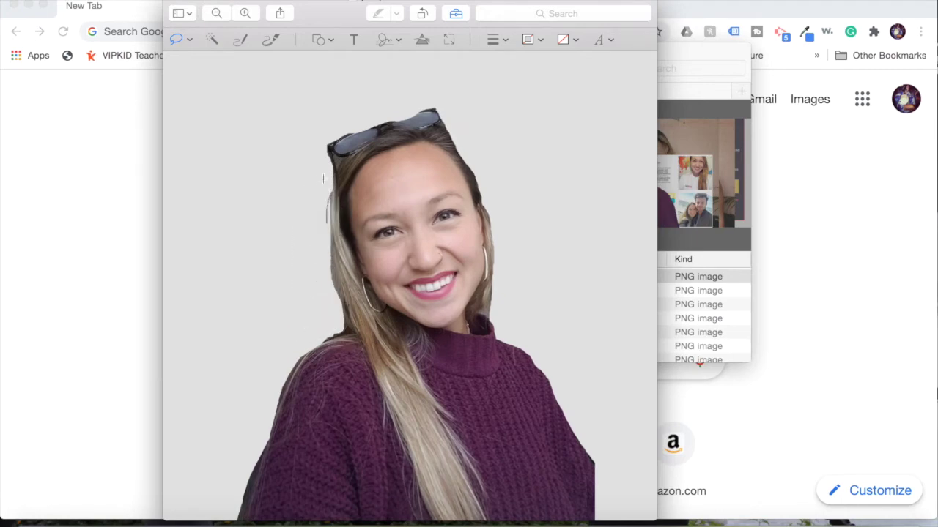
Step: Delete the remaining stray strands at both hair edges, the sweater's right edge and top corner
mouse_move(325, 178)
left_mouse_down()
mouse_move(339, 339)
mouse_move(277, 324)
mouse_move(322, 176)
mouse_move(358, 126)
mouse_move(406, 117)
mouse_move(419, 88)
mouse_move(323, 147)
left_mouse_up()
key("Delete")
key("Delete")
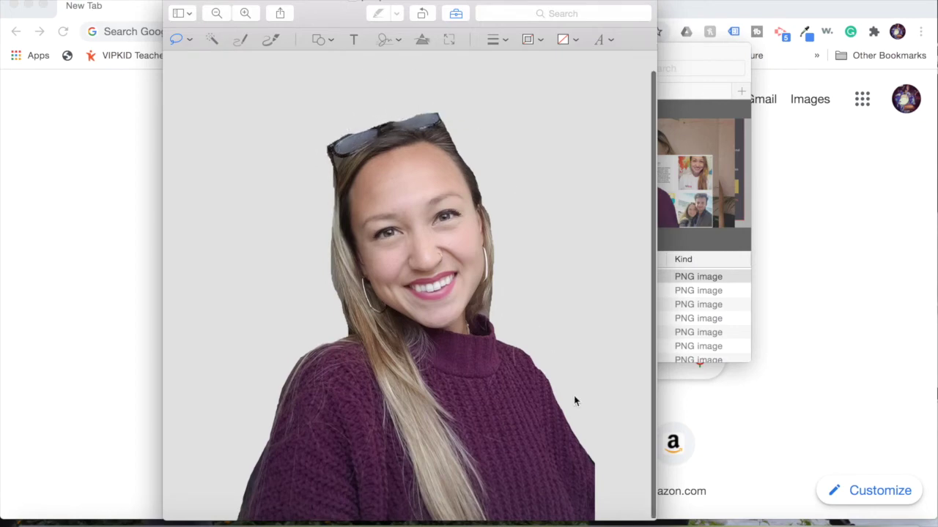
mouse_move(483, 203)
left_mouse_down()
mouse_move(493, 322)
mouse_move(500, 208)
mouse_move(486, 295)
mouse_move(526, 296)
mouse_move(490, 203)
left_mouse_up()
key("Delete")
key("Delete")
mouse_move(530, 367)
left_mouse_down()
mouse_move(600, 446)
mouse_move(517, 335)
left_mouse_up()
key("Delete")
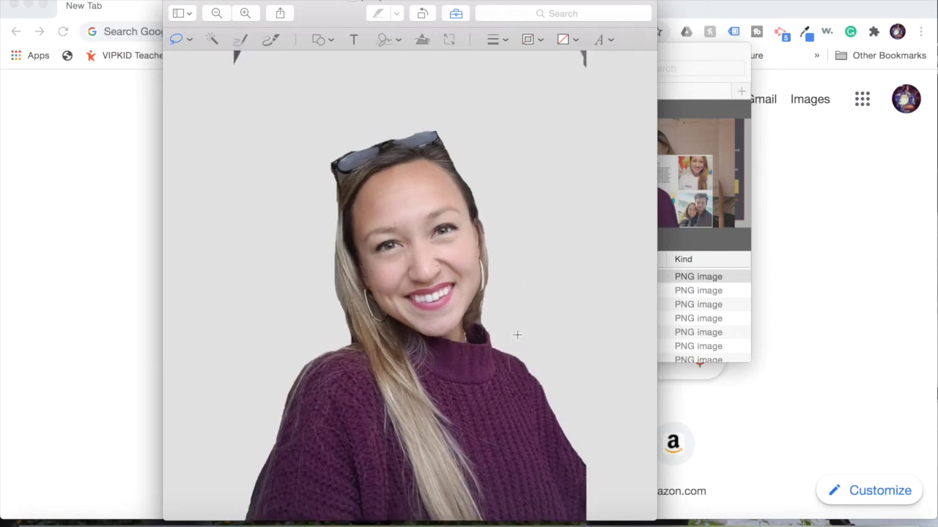
key("Delete")
left_click_drag(571, 55, 586, 90)
key("Delete")
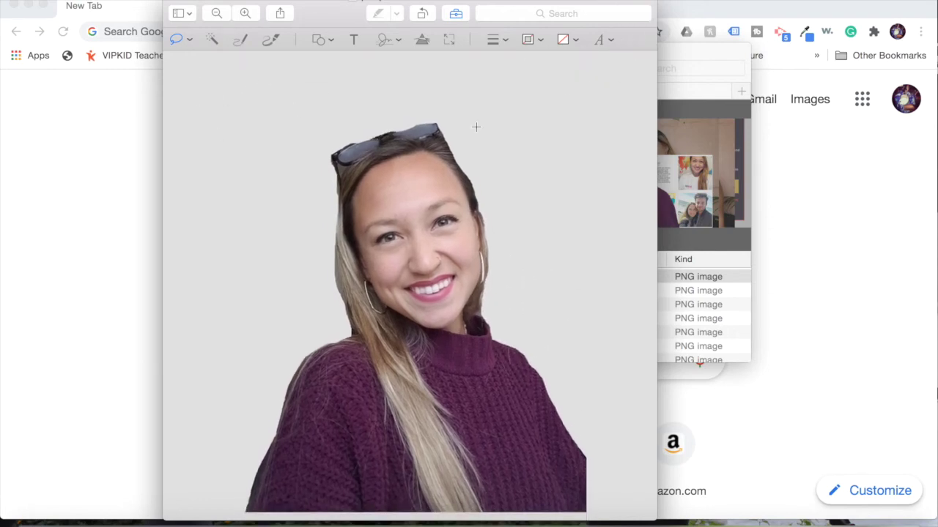
left_click(102, 0)
Step: Reposition the cut-out photo and try light blue, then yellow, as the page background
left_click(132, 80)
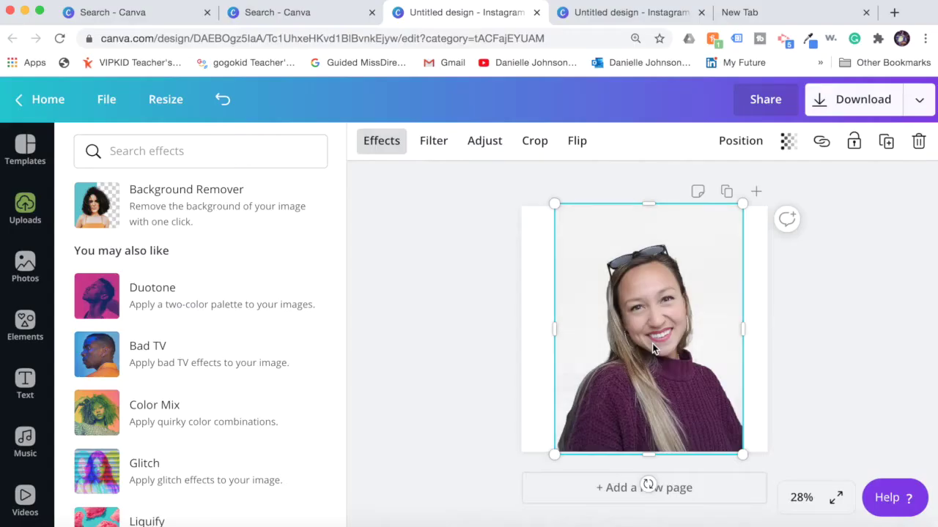
mouse_move(657, 356)
left_mouse_down()
mouse_move(635, 362)
mouse_move(658, 358)
left_mouse_up()
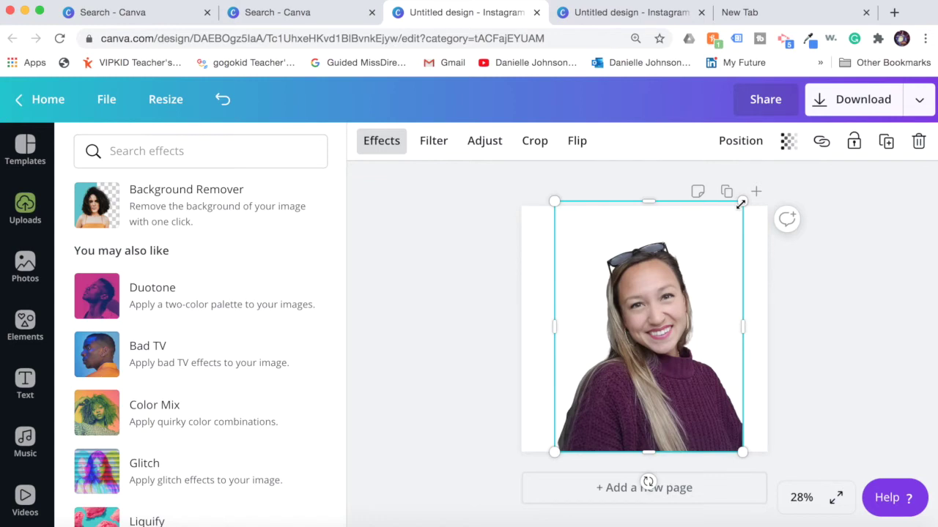
scroll(25, 287, "down", 5)
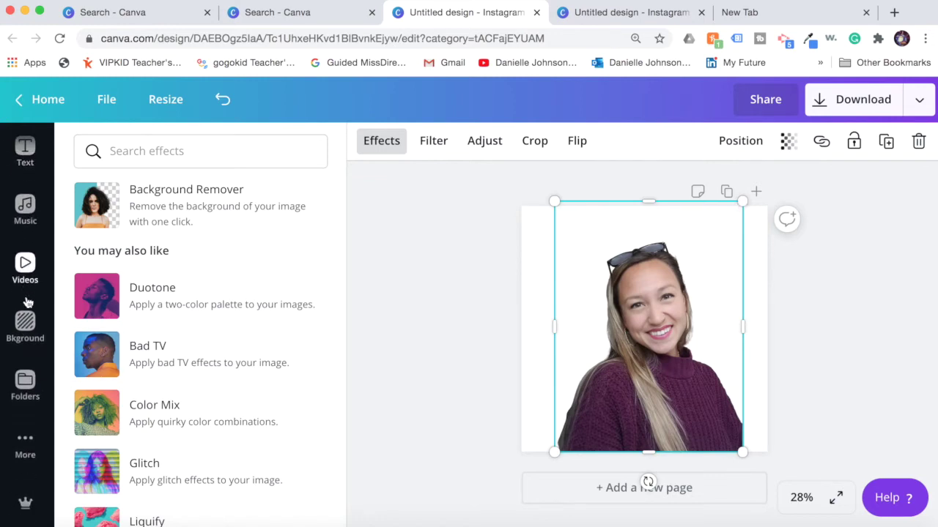
left_click(25, 324)
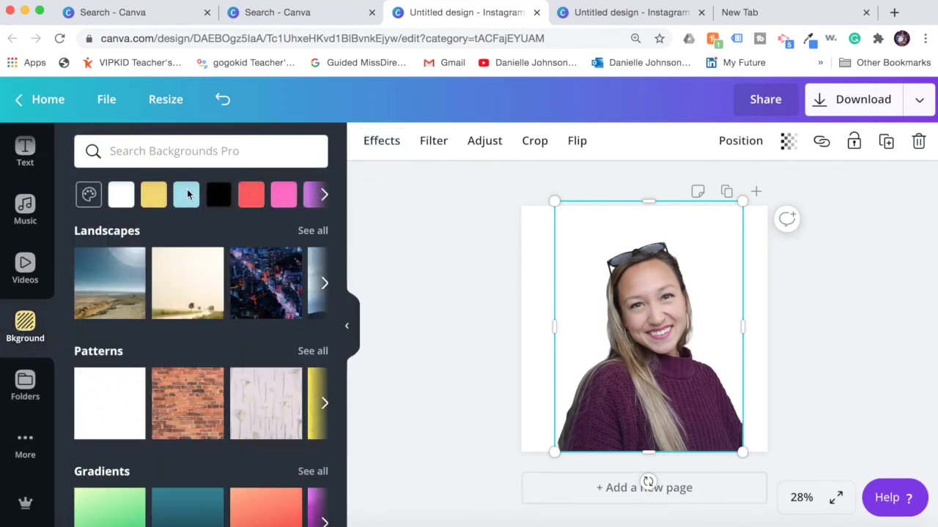
left_click(186, 195)
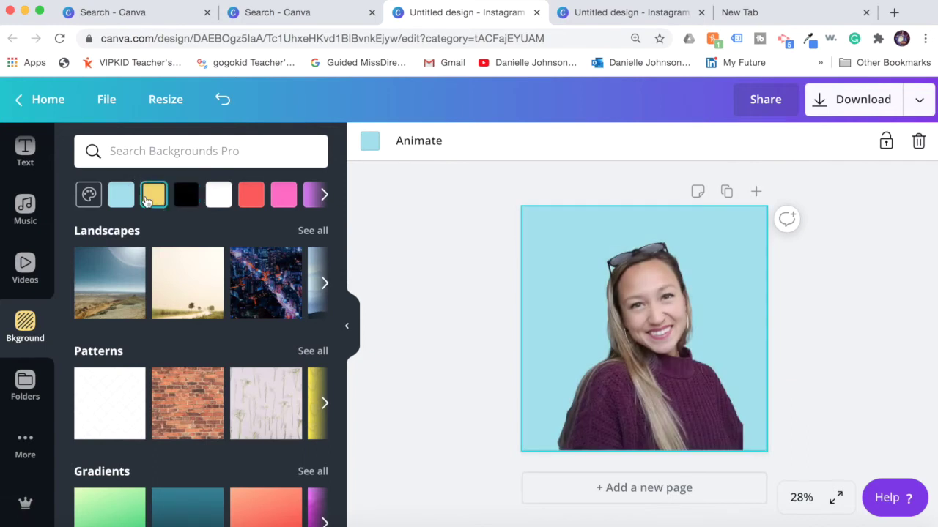
left_click(146, 201)
Step: Try the floral pattern and green, orange and purple-blue gradients, then settle on solid yellow
scroll(261, 293, "down", 2)
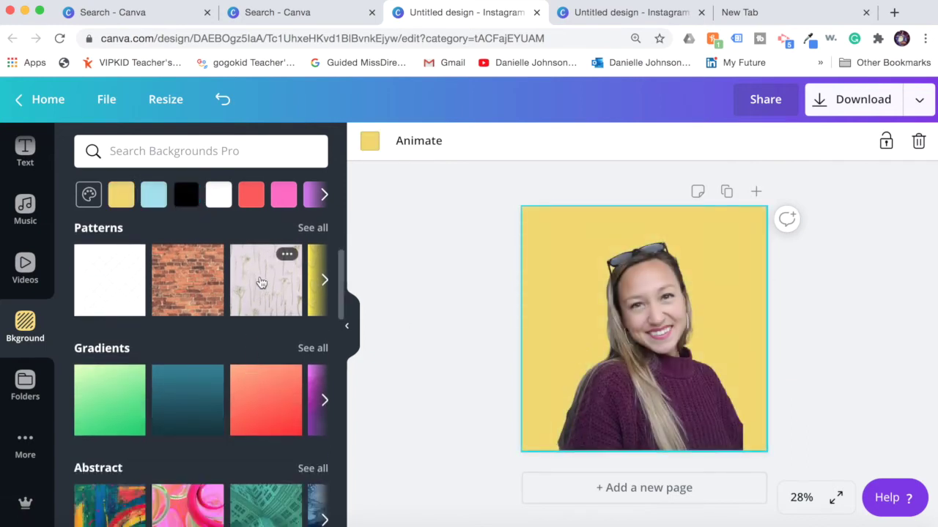
left_click(262, 282)
scroll(167, 300, "down", 3)
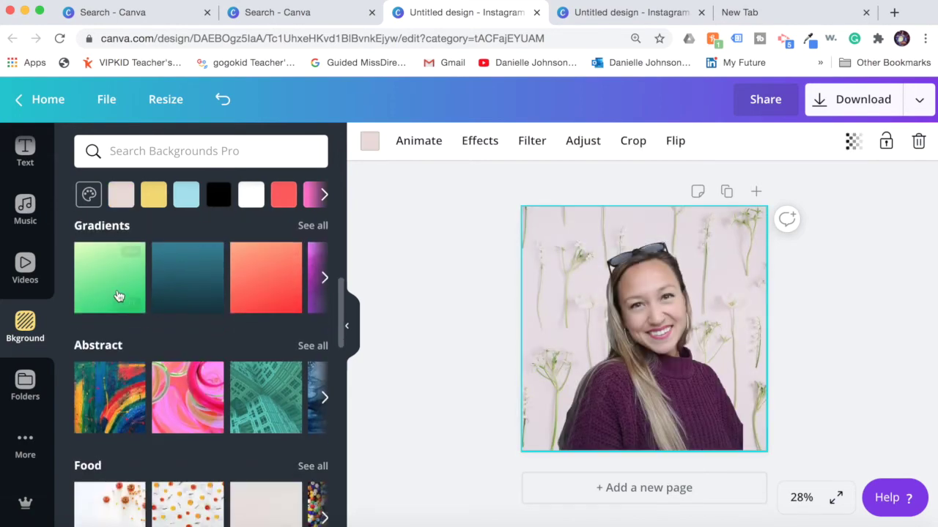
left_click(119, 296)
left_click(257, 272)
scroll(220, 278, "down", 1)
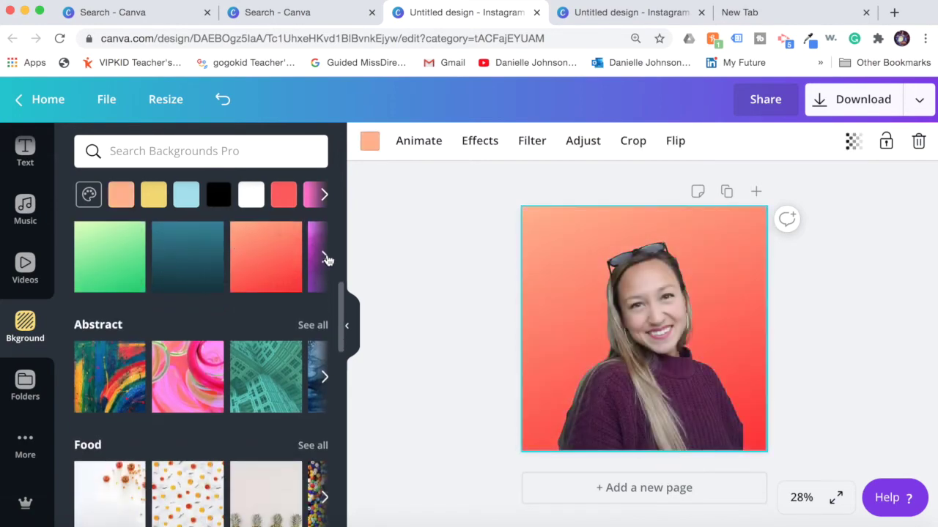
left_click(327, 260)
left_click(154, 256)
scroll(147, 307, "down", 4)
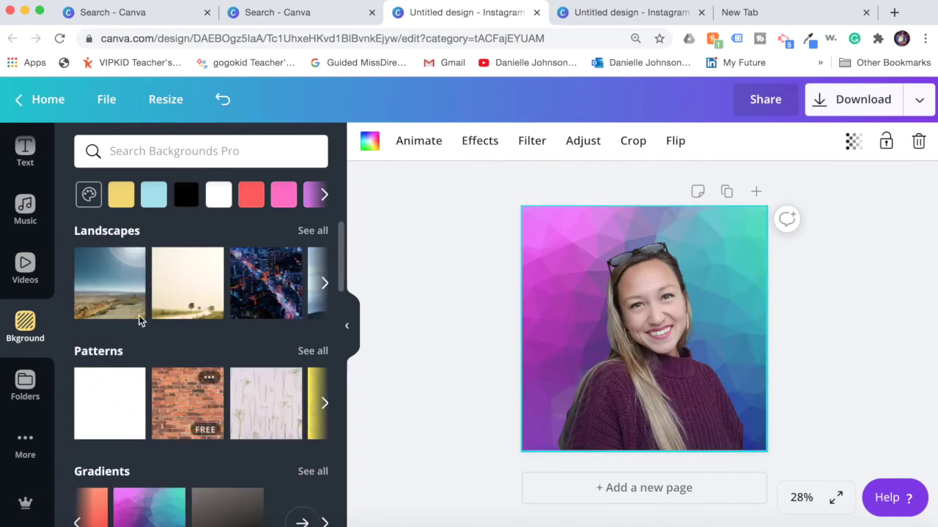
left_click(121, 195)
Step: Move the portrait down-left and enlarge it from its corner to span the page width
left_click(628, 375)
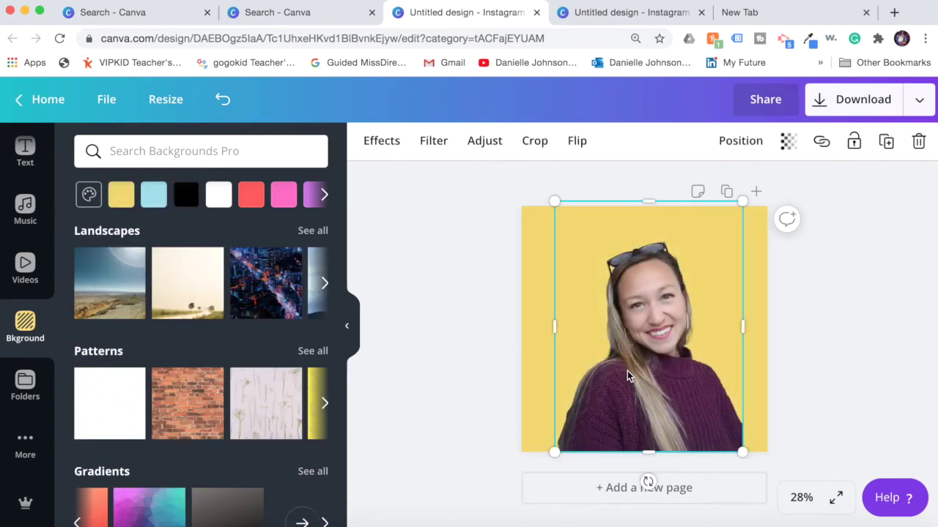
double_click(628, 375)
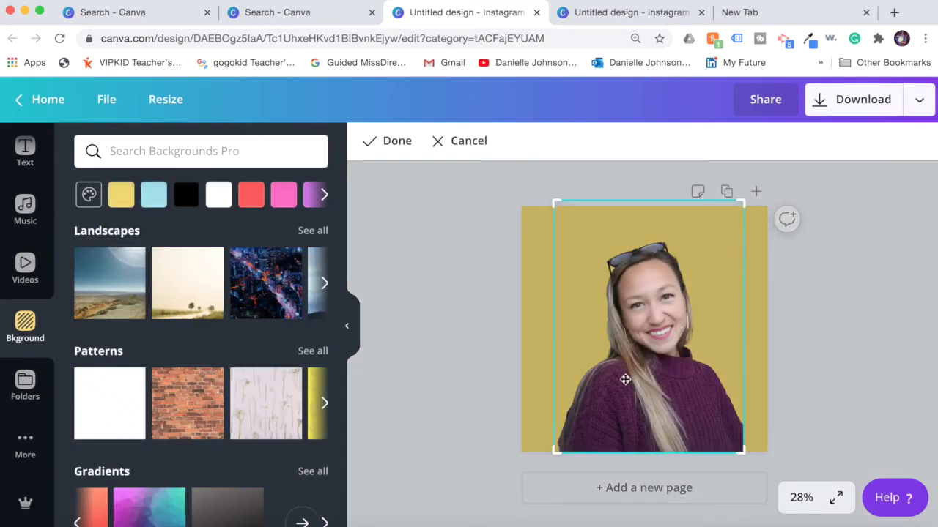
left_click(459, 445)
left_click_drag(611, 402, 578, 435)
left_click_drag(723, 228, 797, 183)
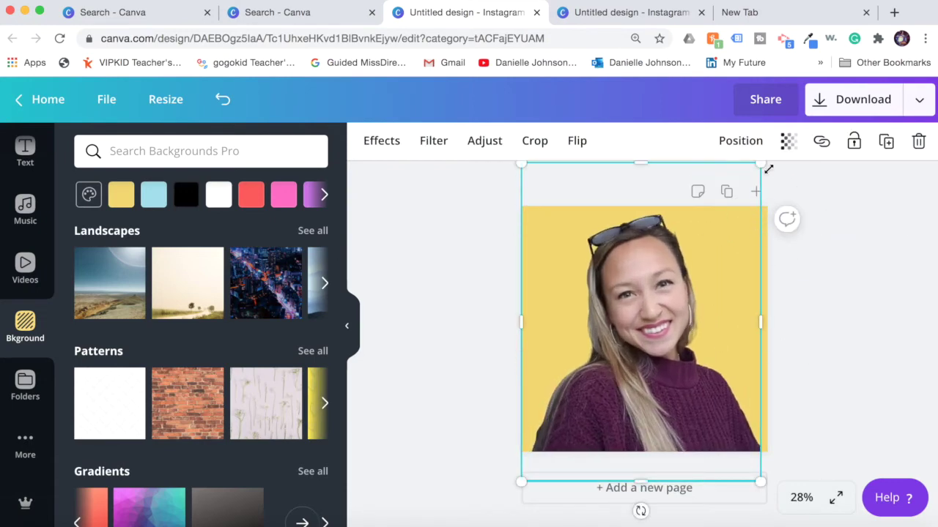
left_click_drag(763, 167, 785, 176)
left_click(887, 349)
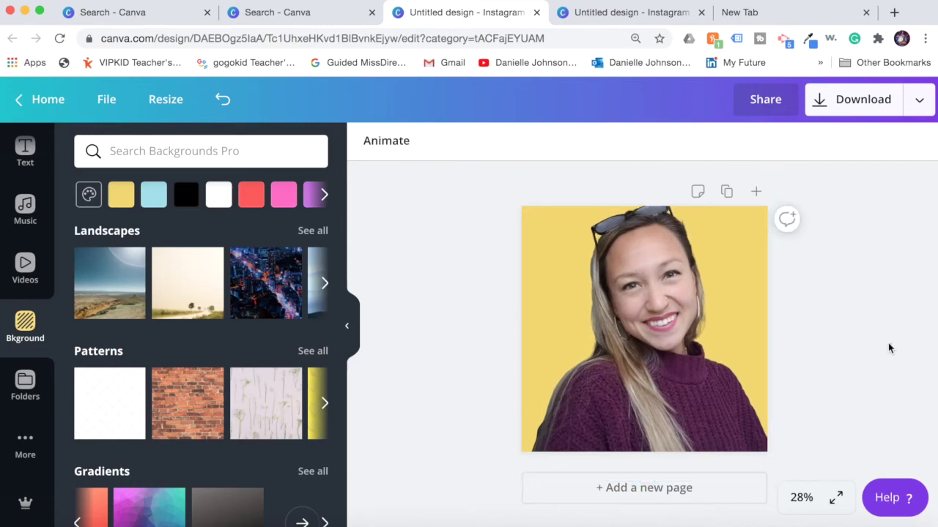
Step: Apply the misty countryside landscape as the page background
double_click(638, 345)
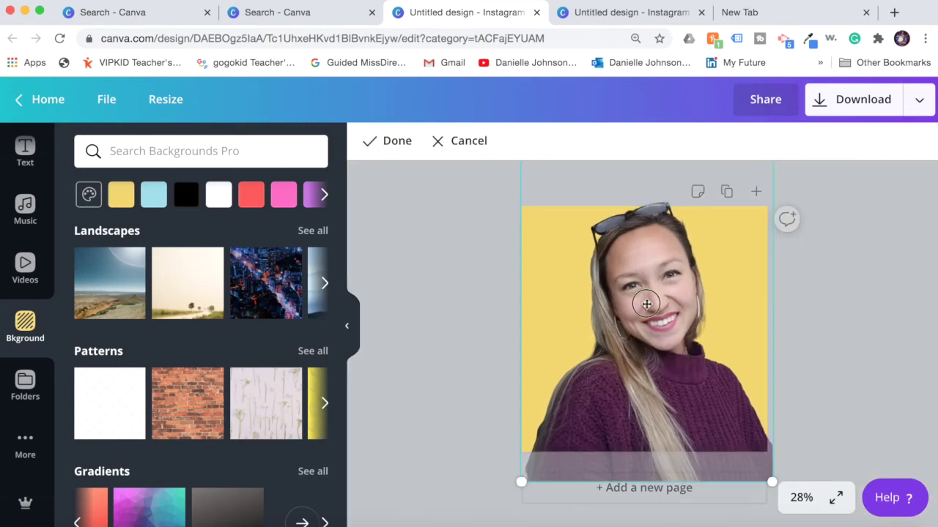
left_click(376, 316)
left_click(205, 280)
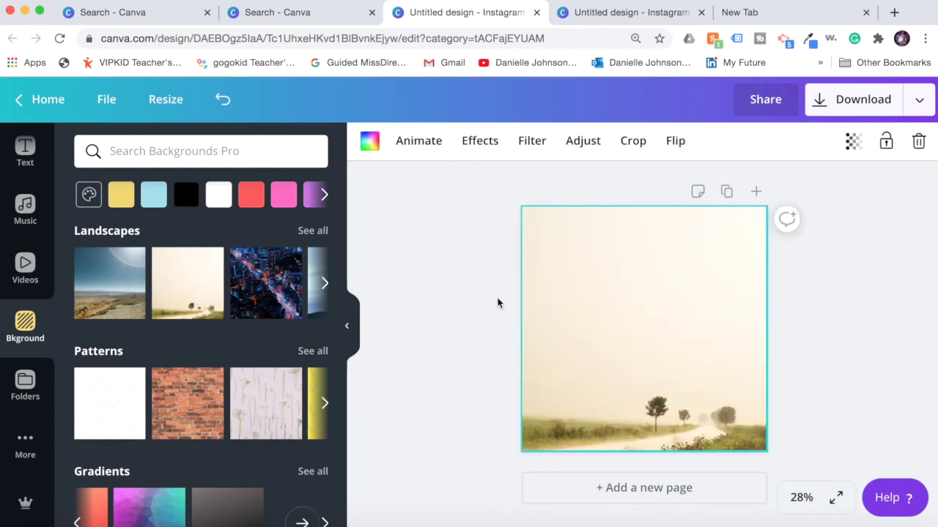
Step: Undo the landscape to restore the portrait, then apply the soft beige landscape background
key("super+z")
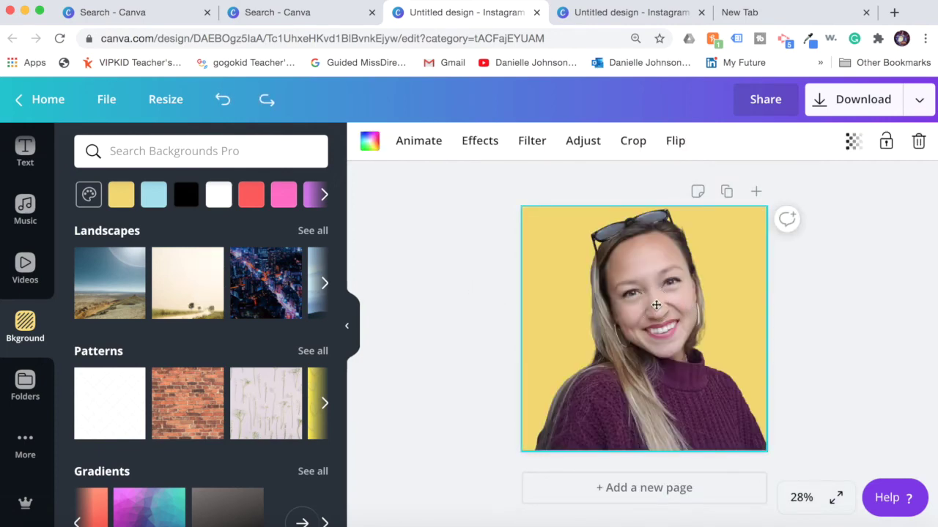
double_click(656, 304)
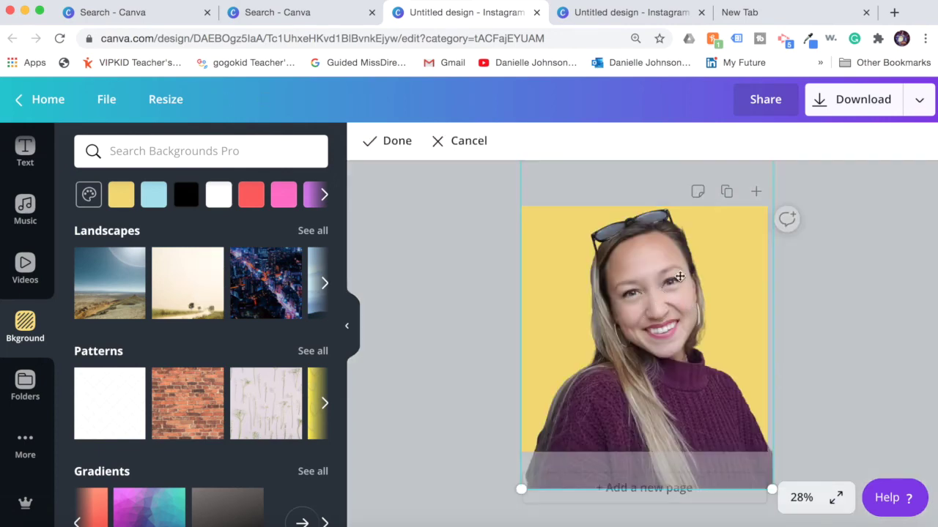
left_click(869, 289)
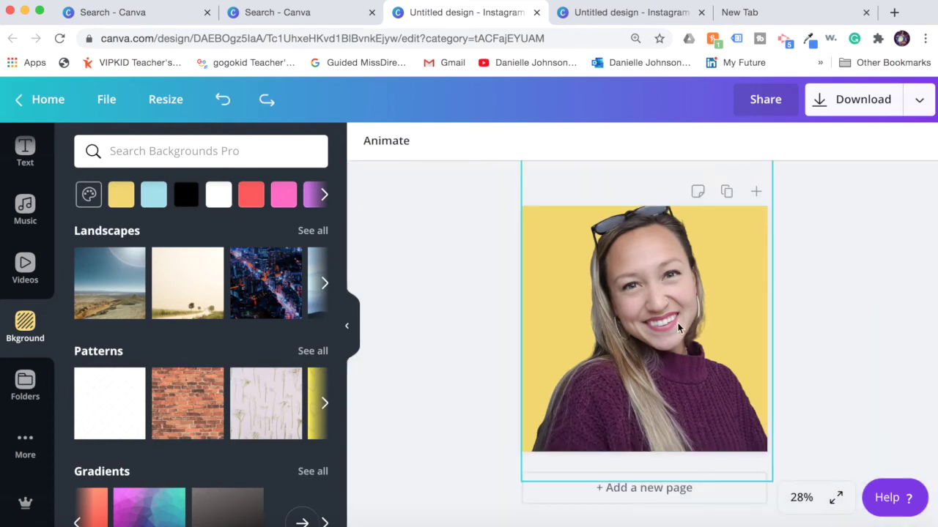
key("super+z")
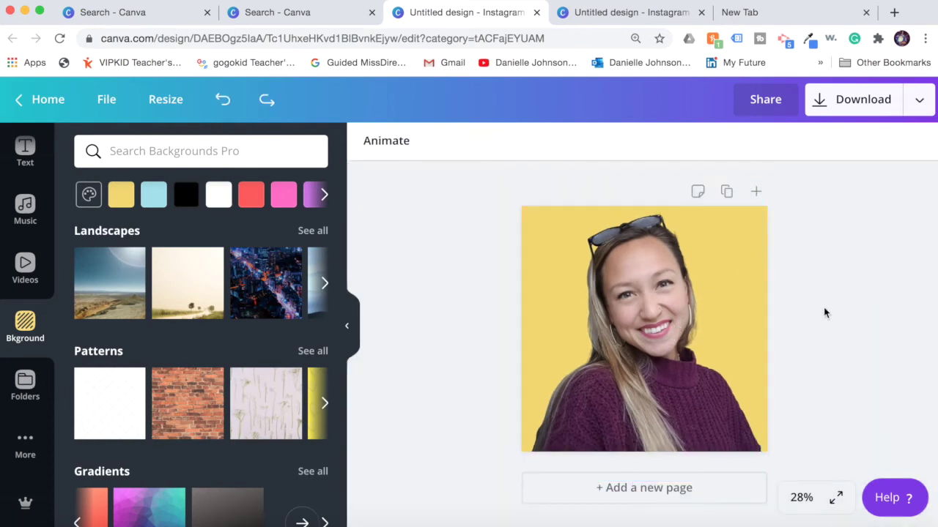
left_click(697, 344)
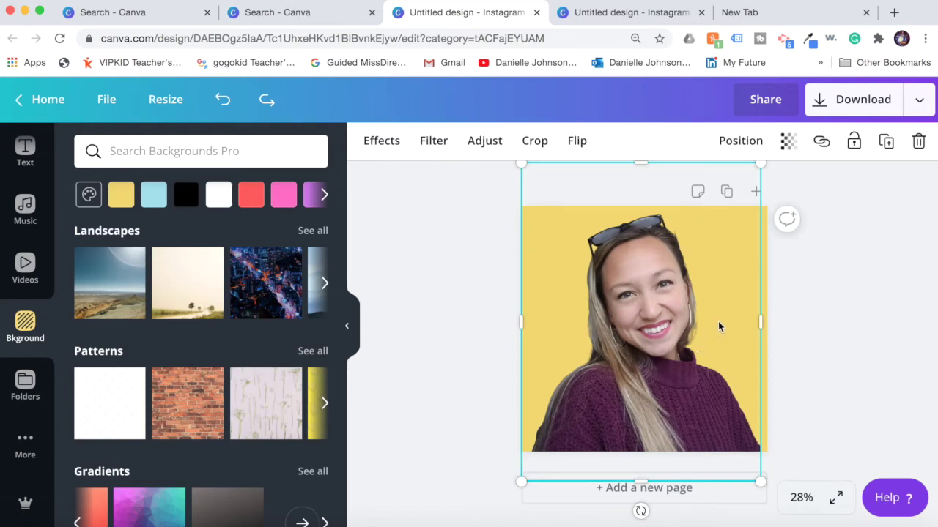
left_click(190, 293)
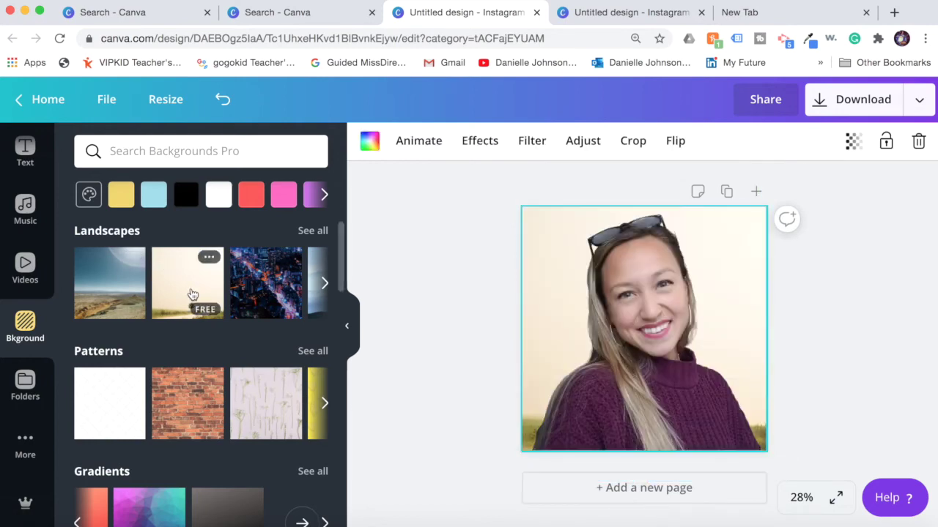
Step: Apply the city-at-night landscape as the background and select the portrait
left_click(253, 291)
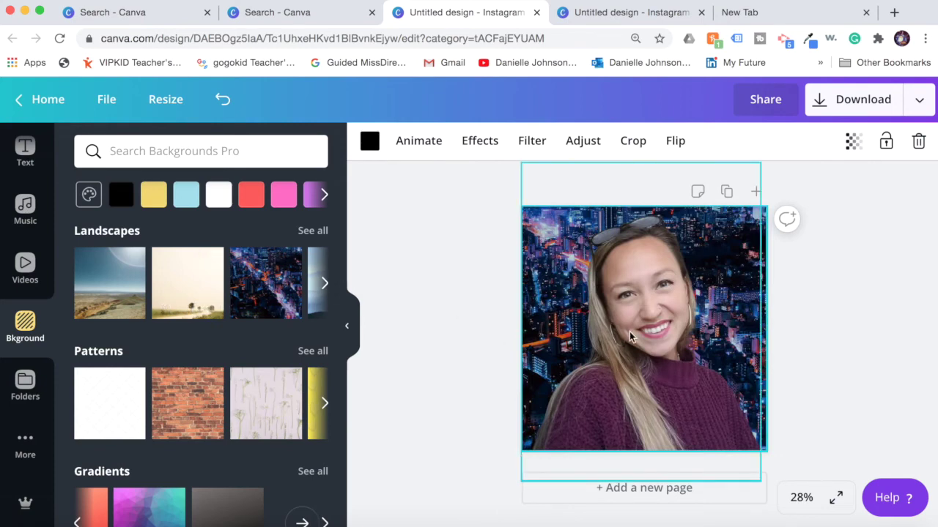
left_click(748, 235)
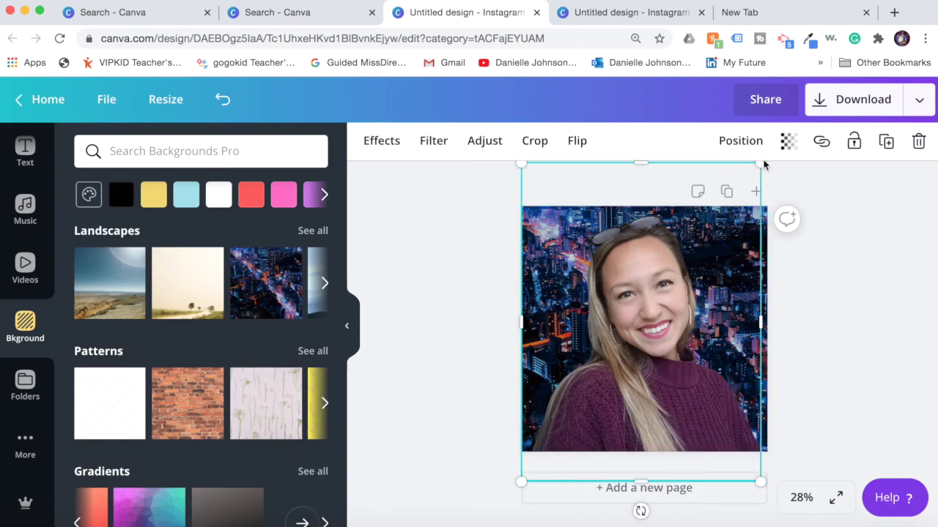
Step: Resize the portrait, center it horizontally, enlarge it slightly, and restore the yellow background
left_click_drag(762, 165, 765, 199)
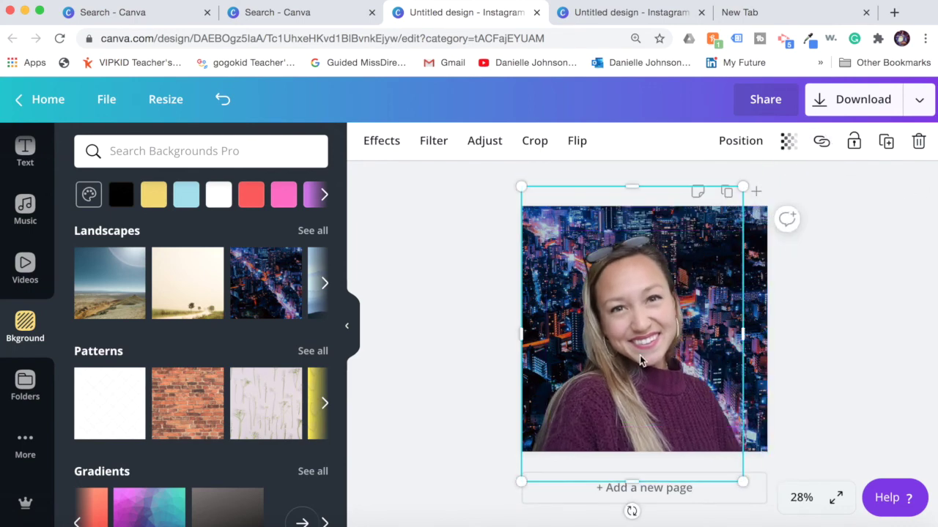
left_click_drag(644, 374, 639, 374)
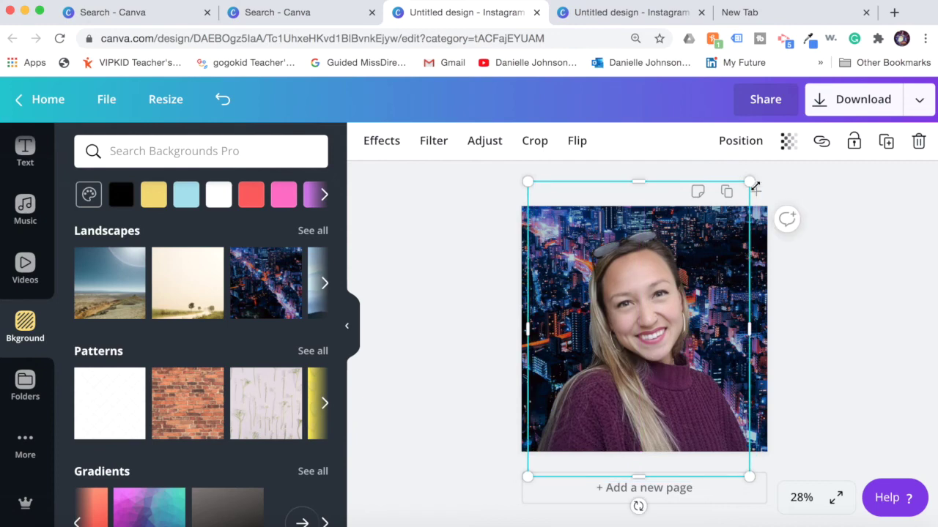
left_click_drag(763, 176, 759, 174)
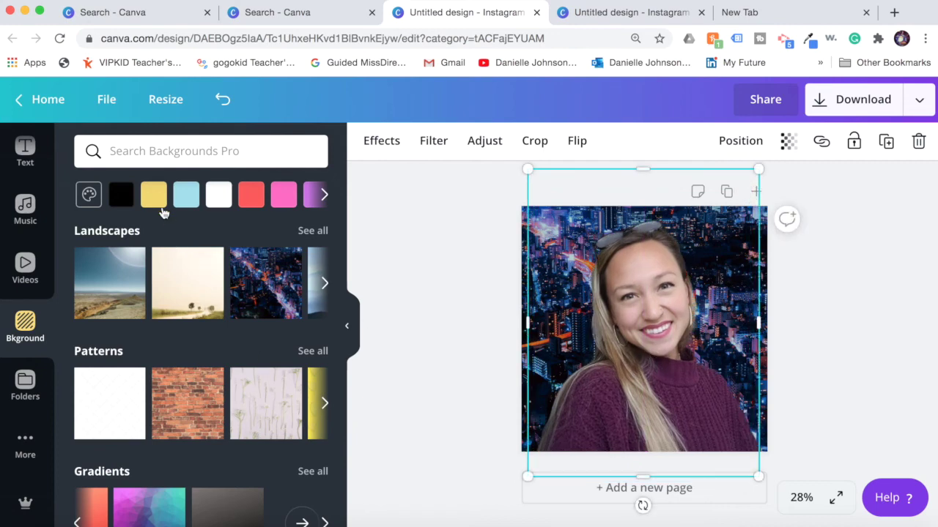
left_click(155, 199)
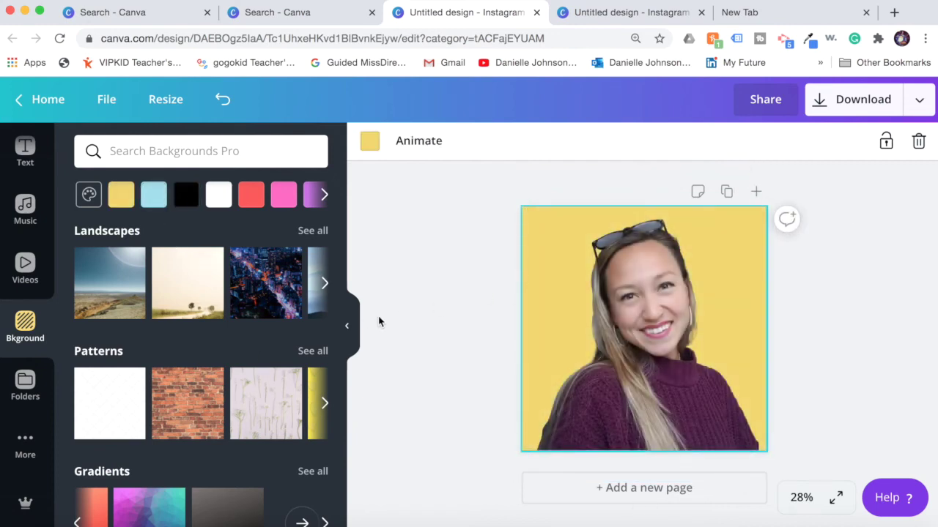